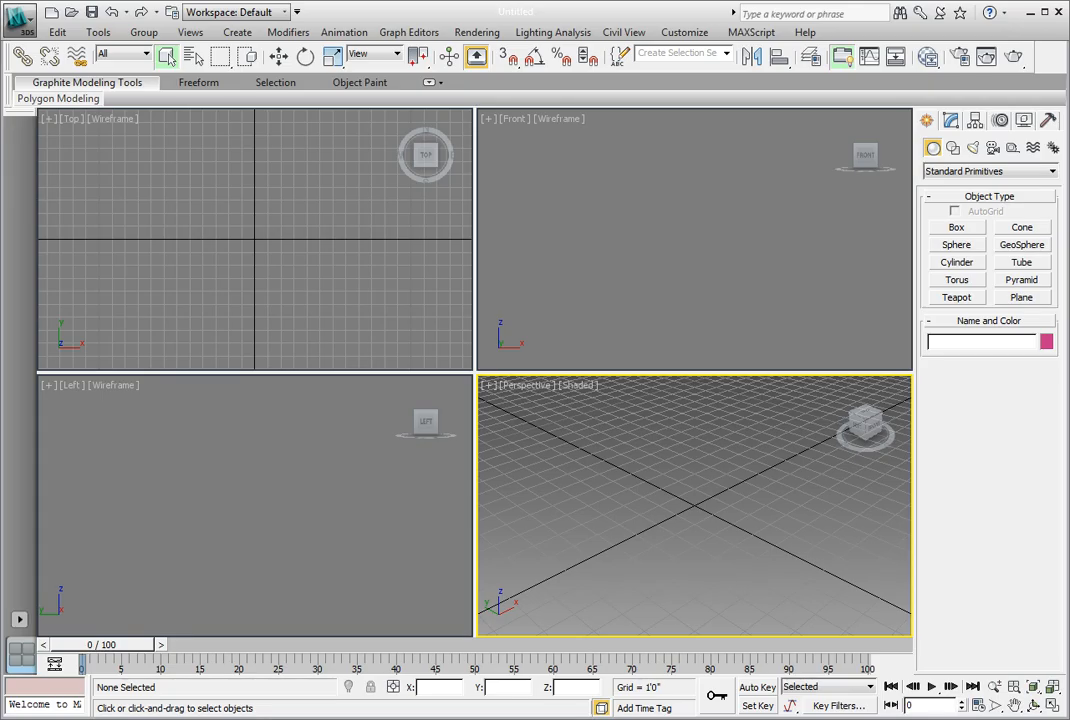
Reset the scene to its default empty state
click(24, 18)
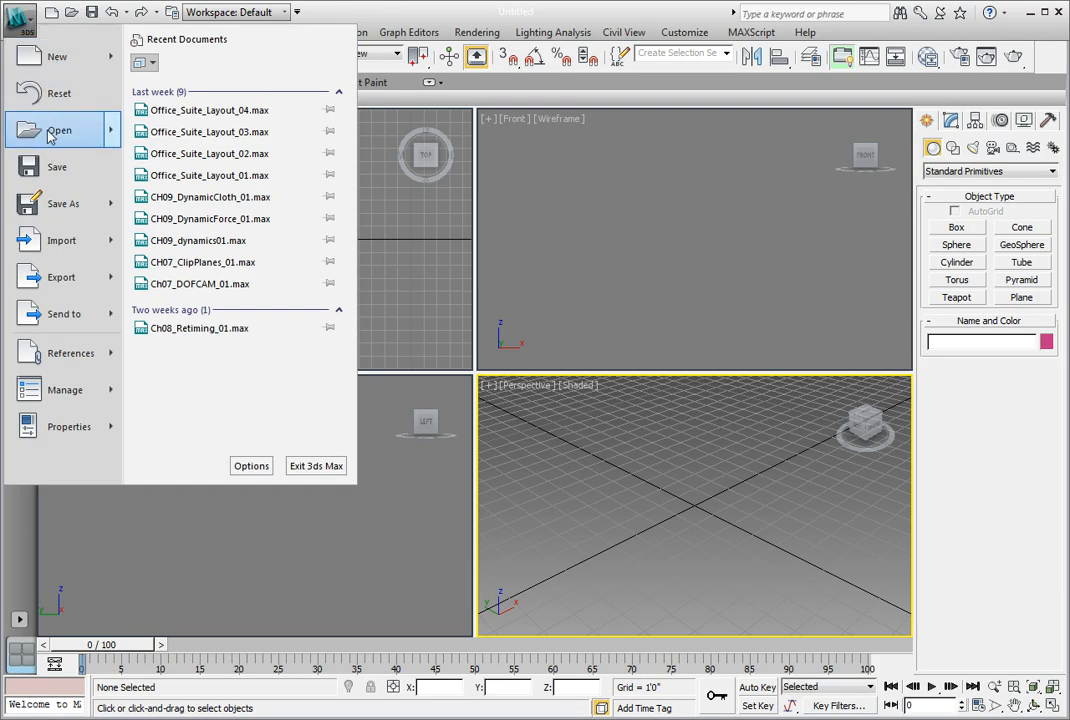
click(52, 95)
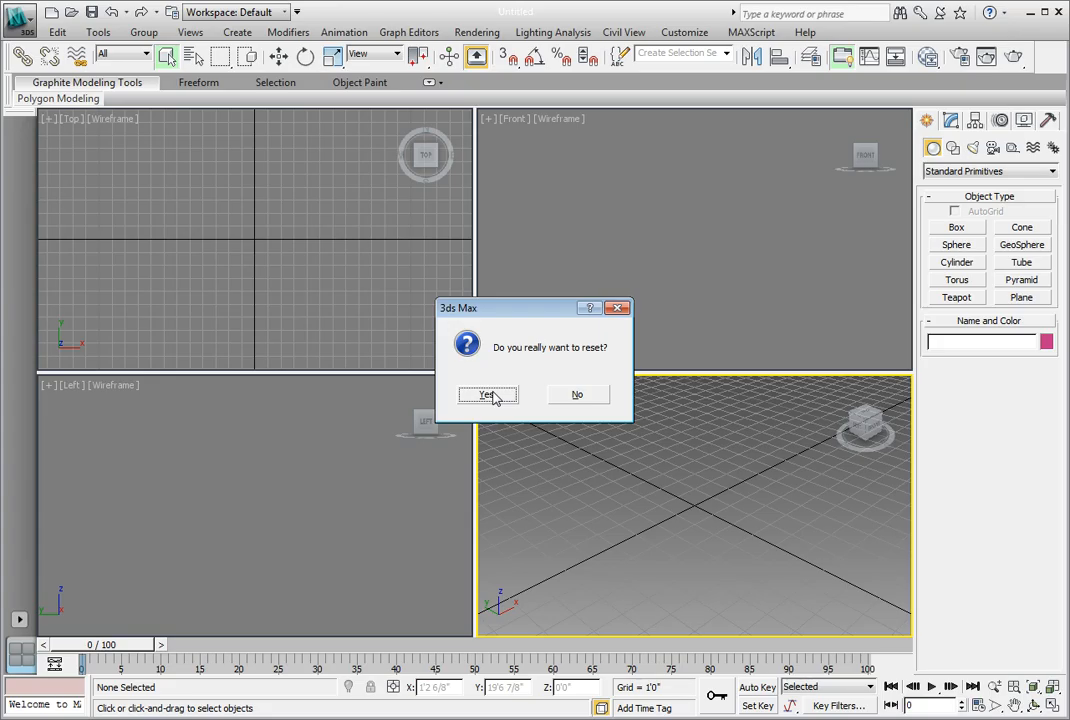
click(495, 397)
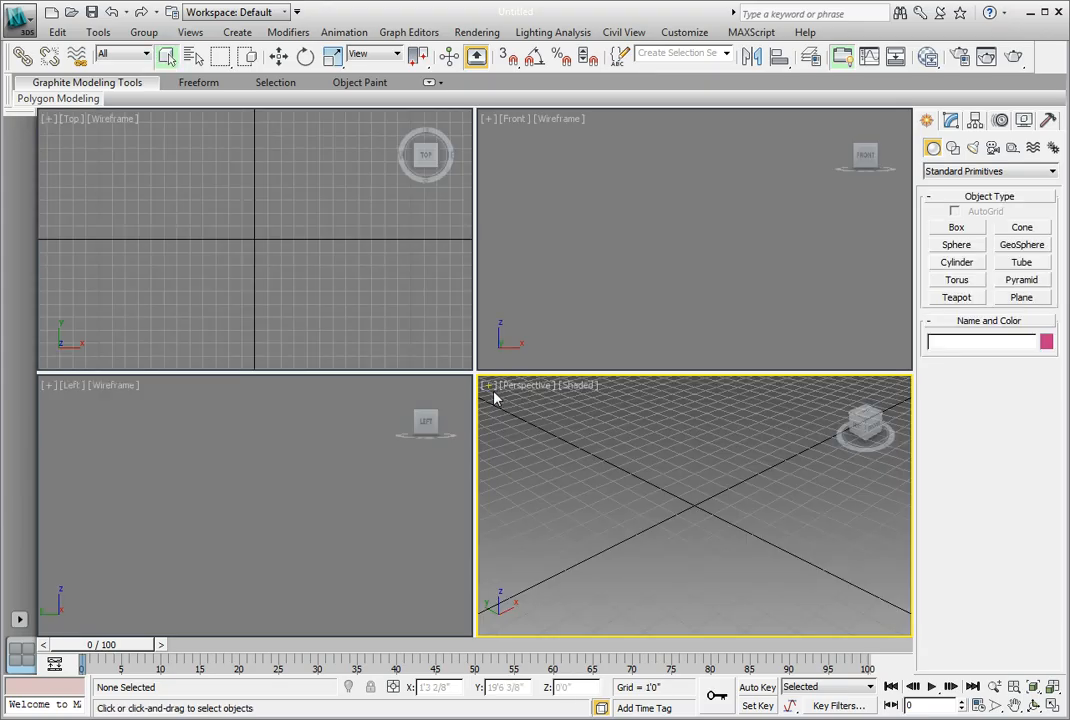
Start an AutoCAD file link to Facility_Building.dwg from the import folder
click(22, 30)
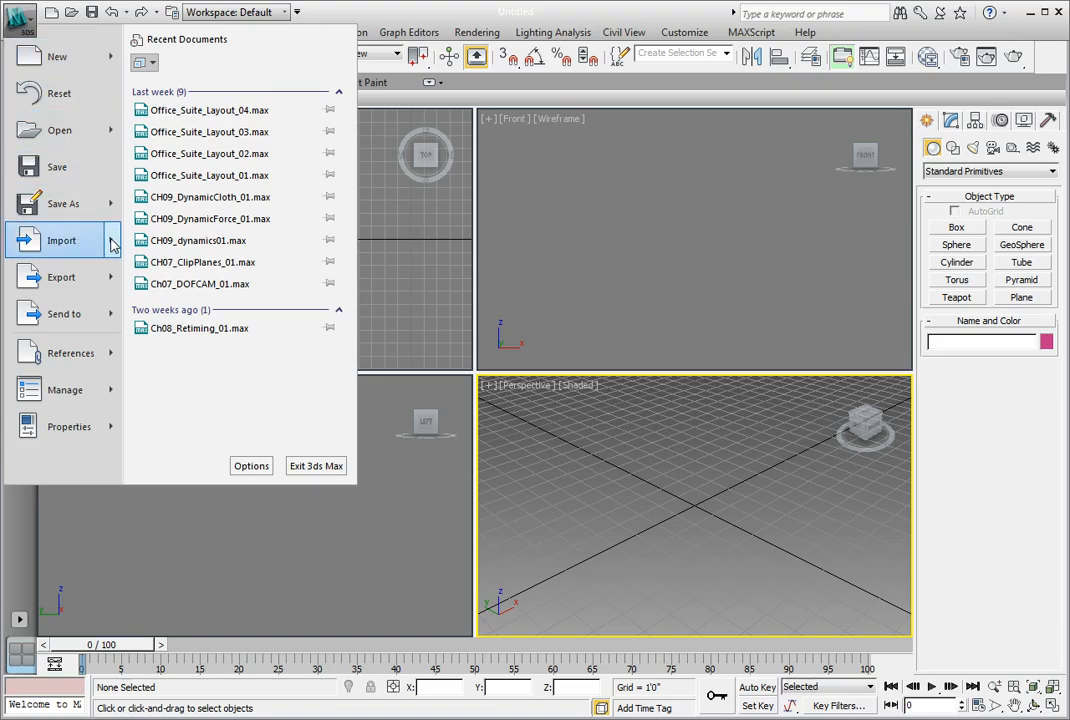
mouse_move(112, 245)
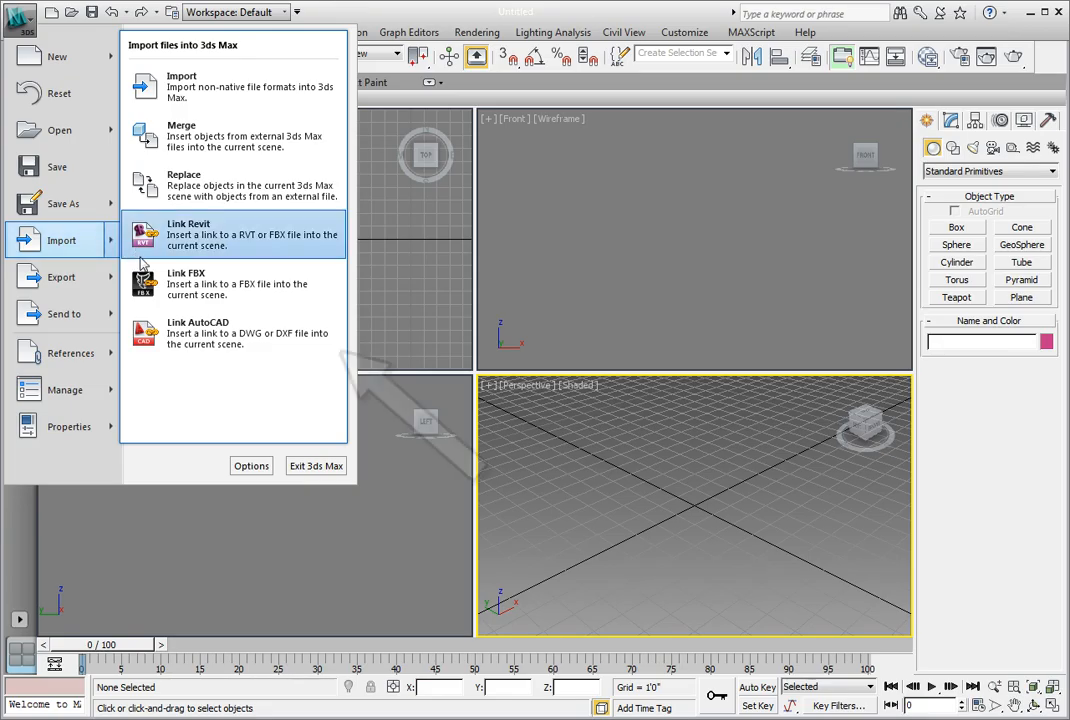
click(205, 338)
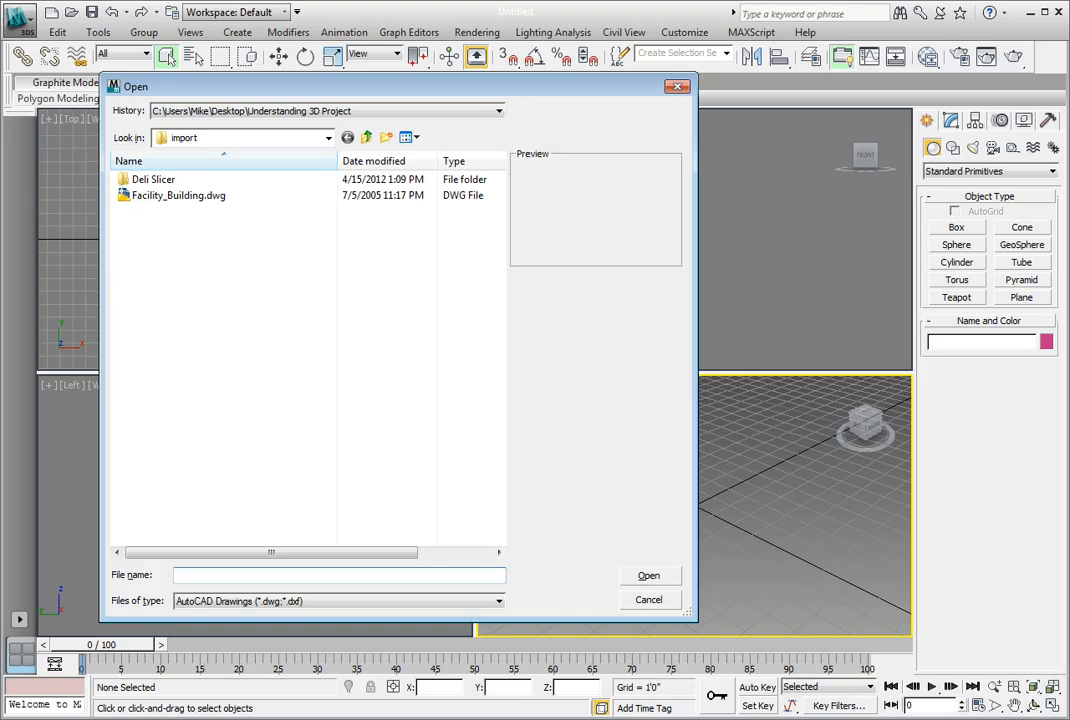
click(173, 198)
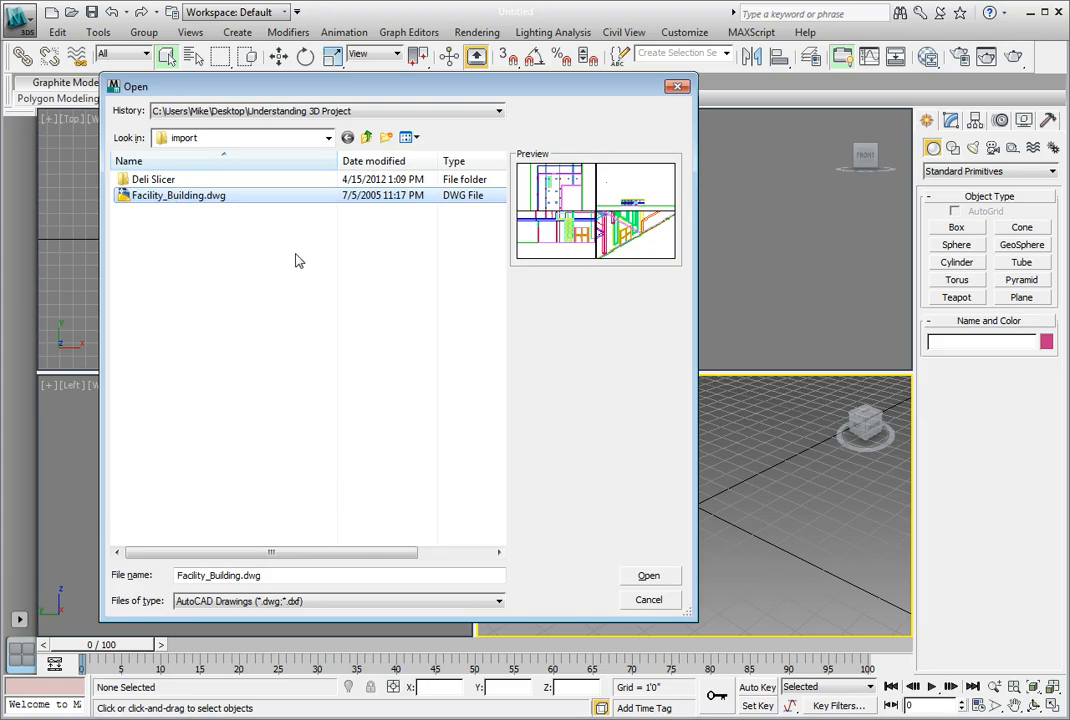
click(647, 577)
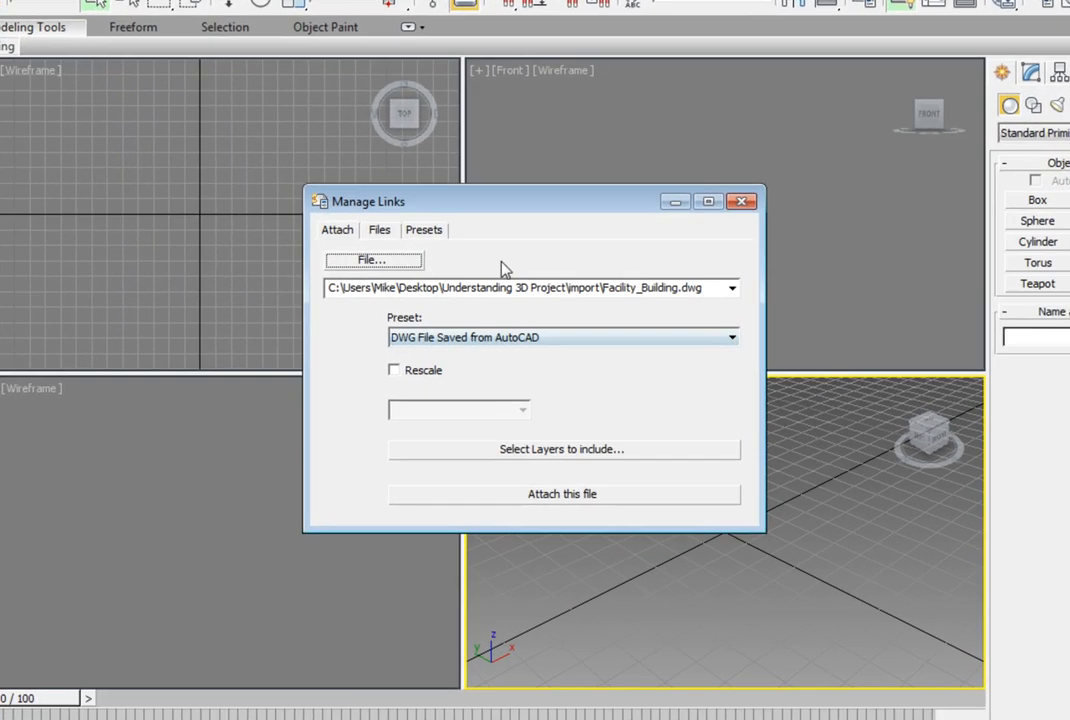
drag(499, 208, 483, 199)
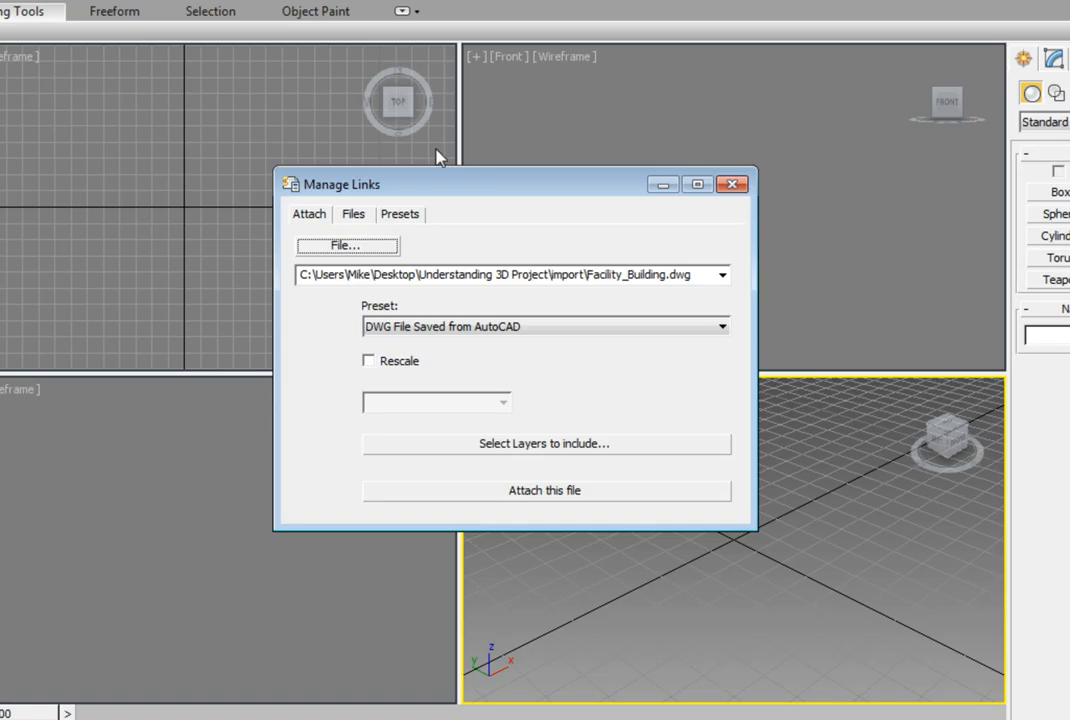
Create a new link settings preset named Low-Res in the AutoCAD Drawings (*.dwg;*.dxf) format
click(405, 220)
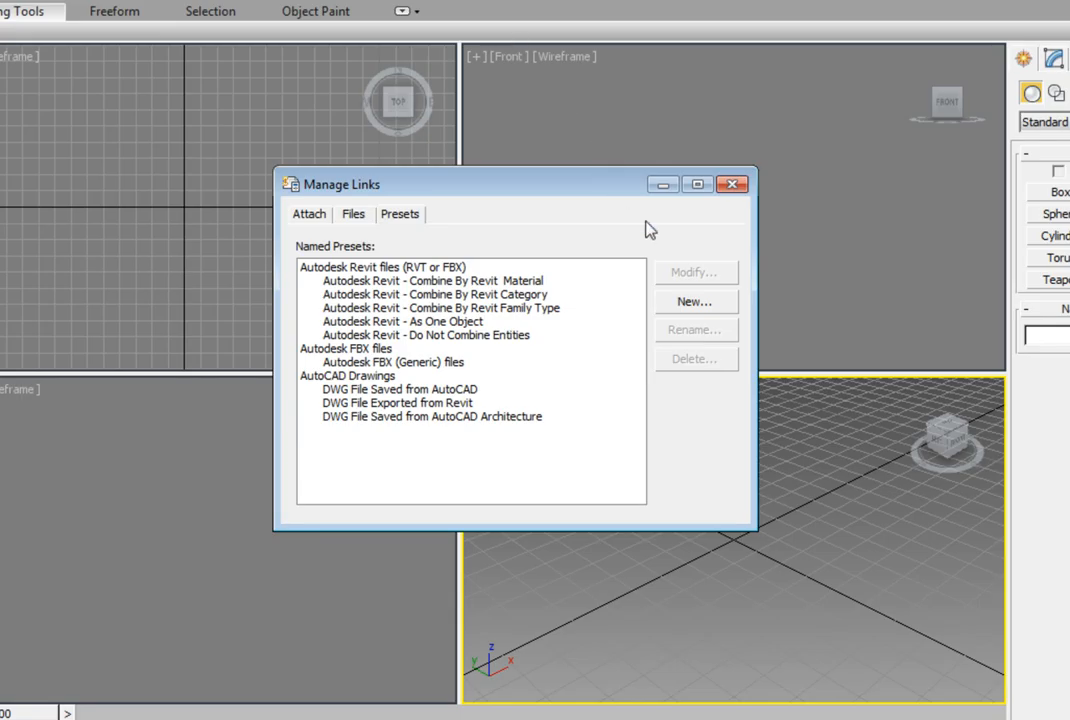
click(696, 302)
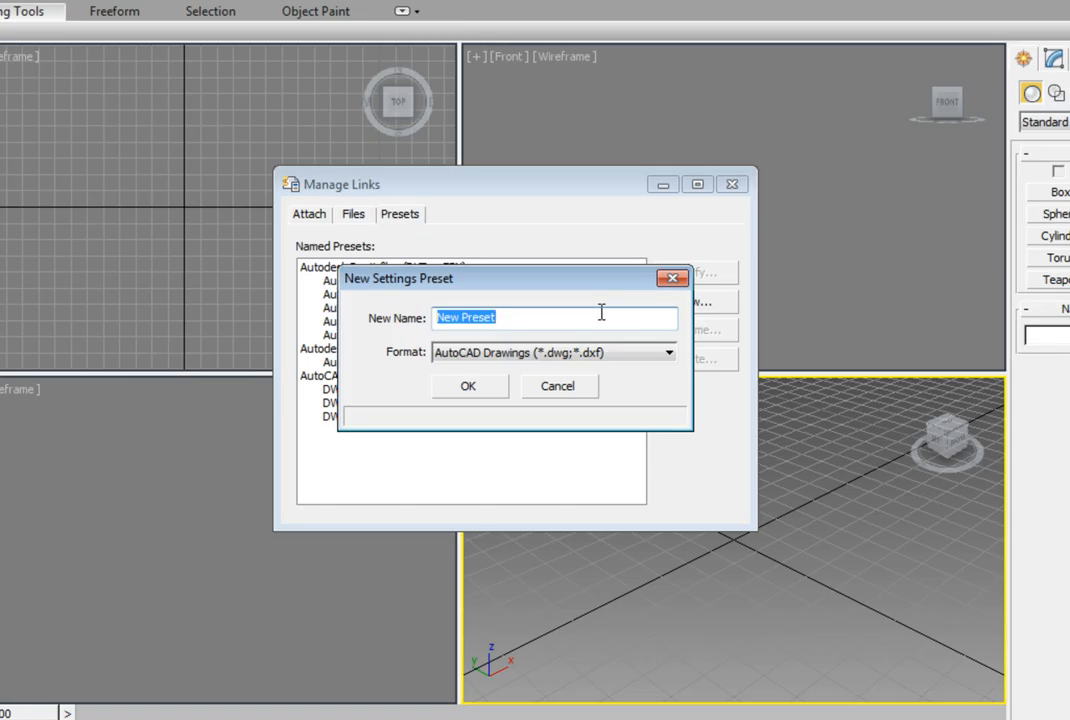
text(Lo)
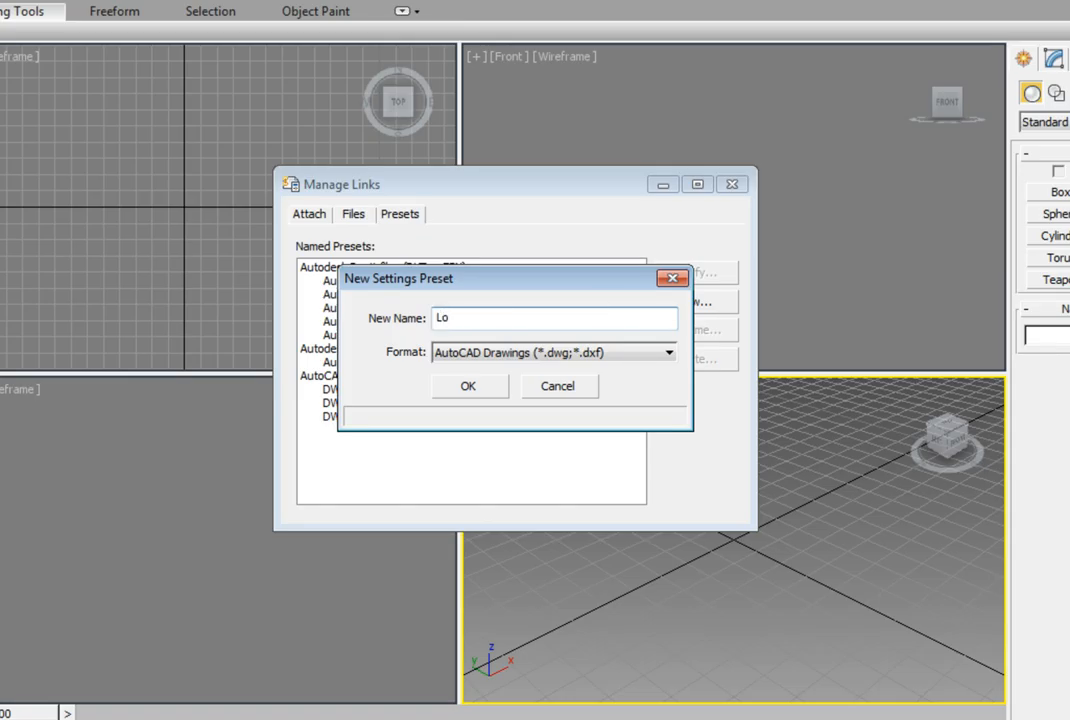
text(w-Res)
click(495, 358)
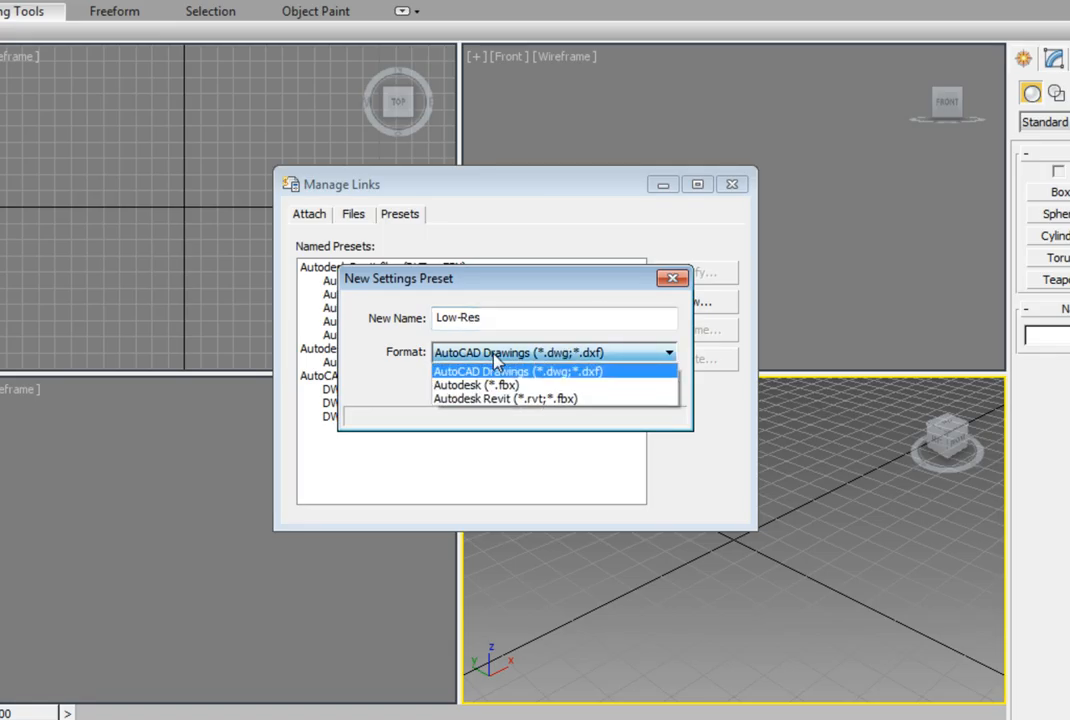
click(496, 367)
click(486, 392)
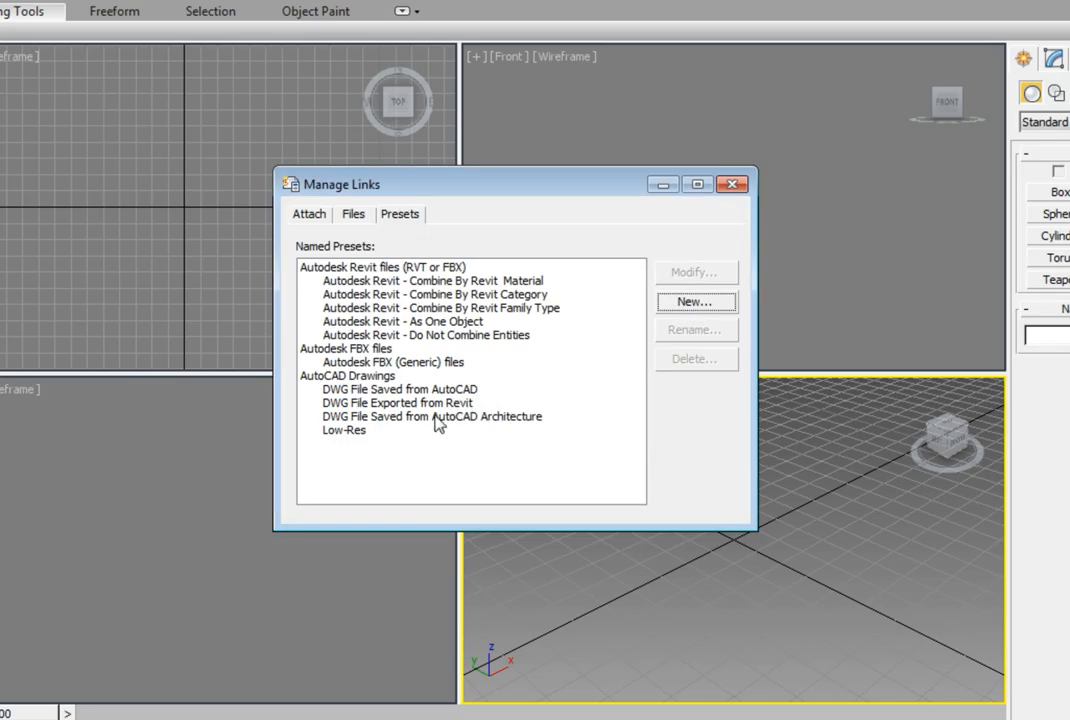
Modify the Low-Res preset to orient adjacent face normals consistently, use 6 curve steps and a maximum surface deviation of 3, and include views and cameras
click(342, 436)
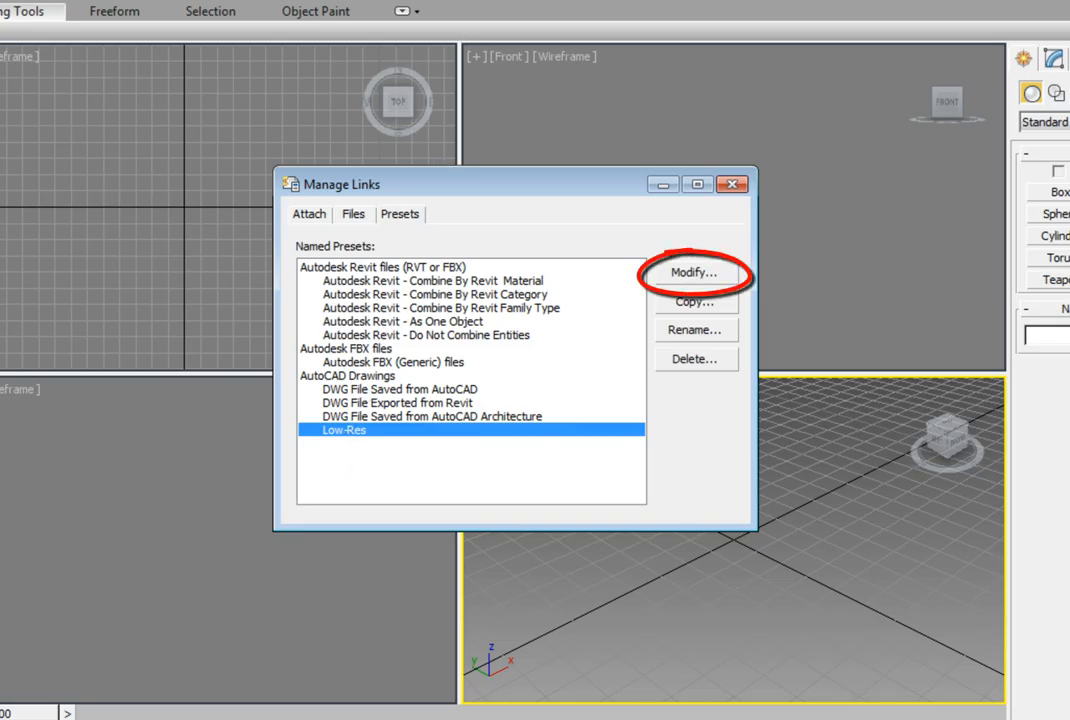
click(689, 271)
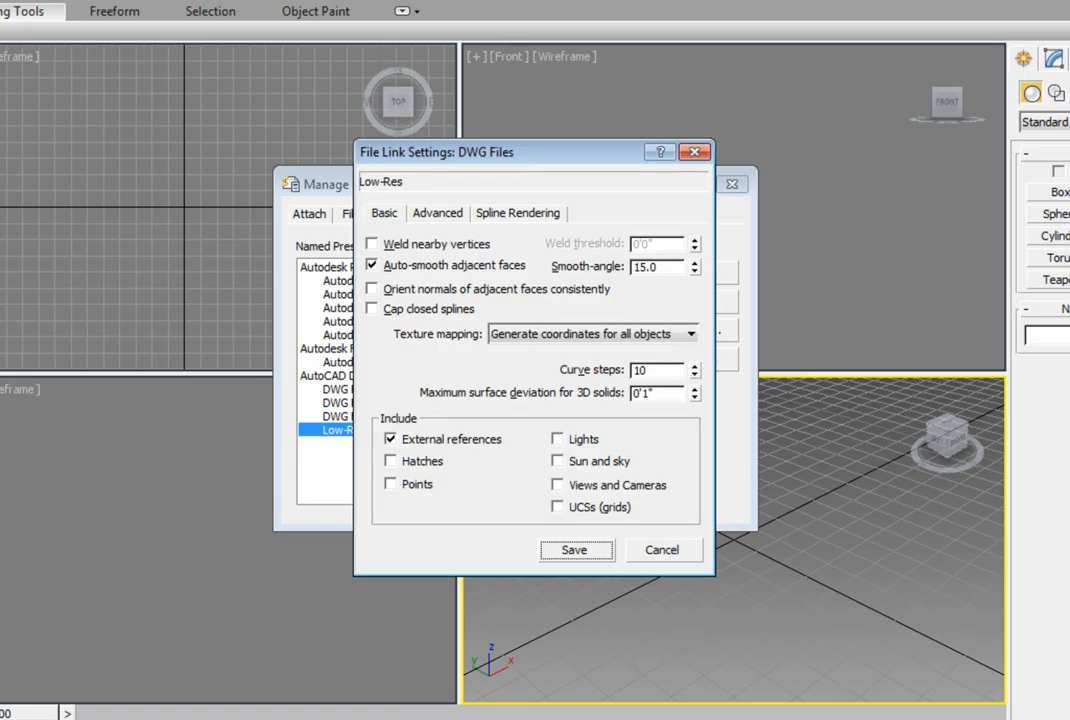
click(373, 289)
double_click(628, 370)
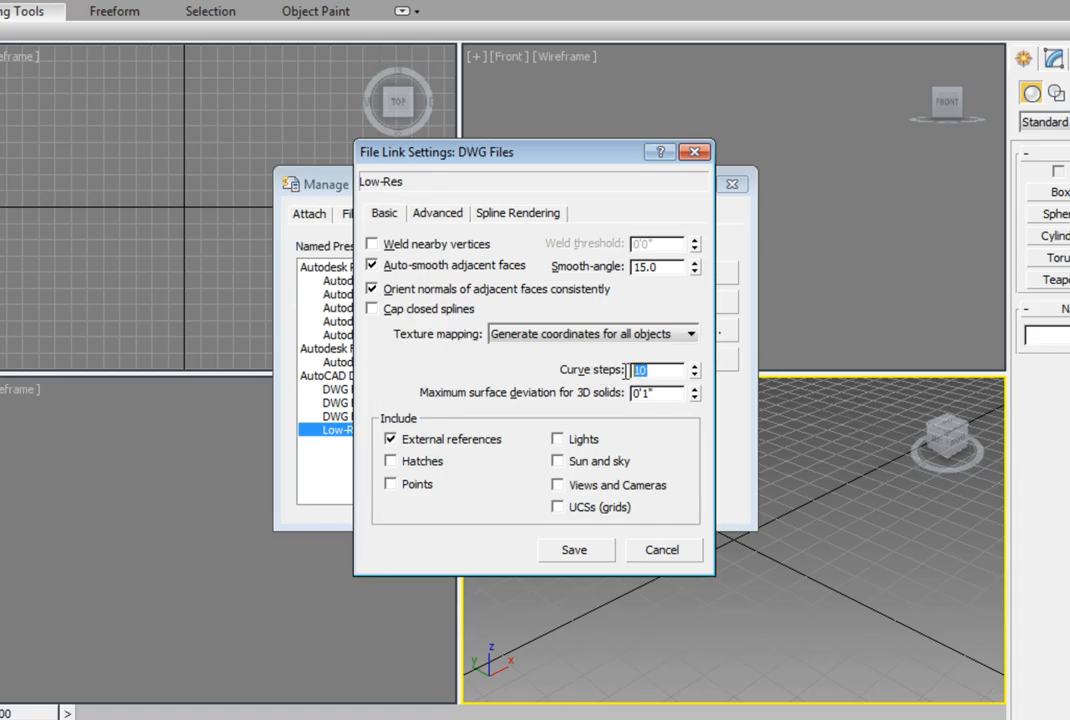
text(6)
key(Tab)
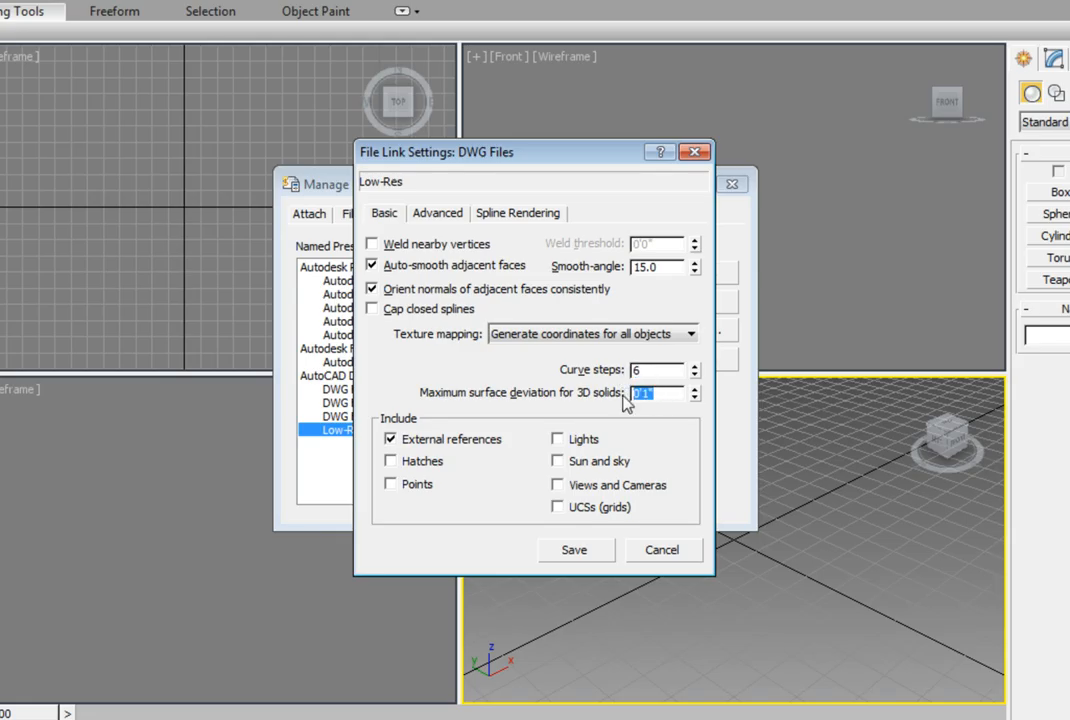
text(3)
key(Return)
click(559, 486)
Enable using scene material assignments on reload in the advanced settings and save the Low-Res preset
click(448, 214)
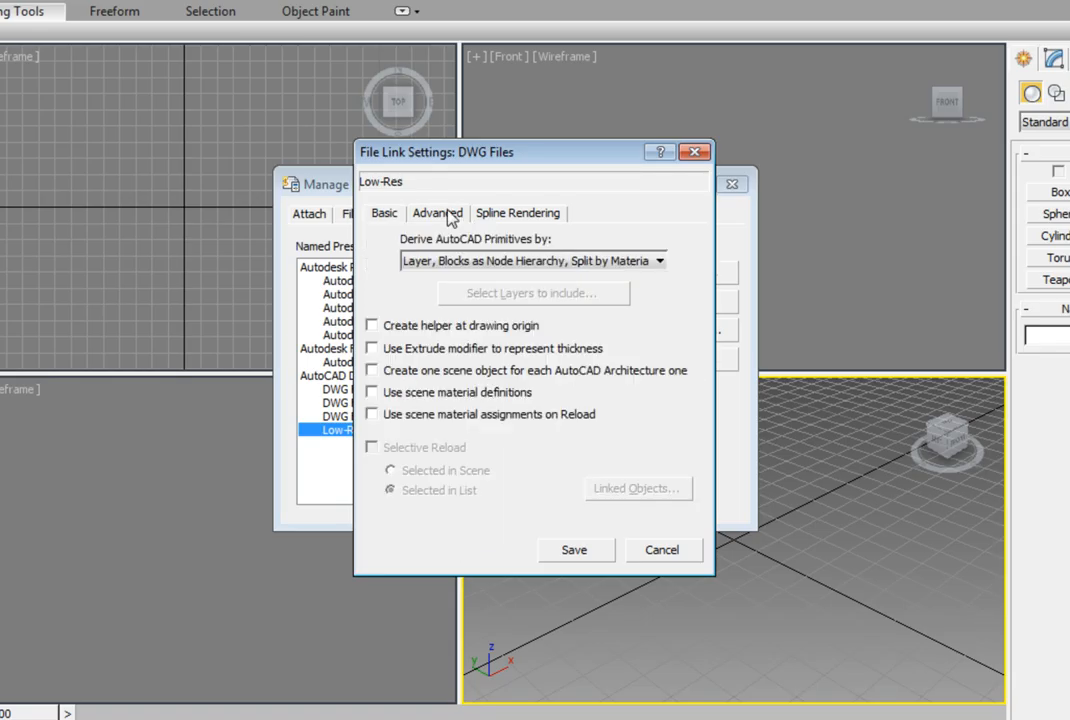
click(372, 415)
click(572, 553)
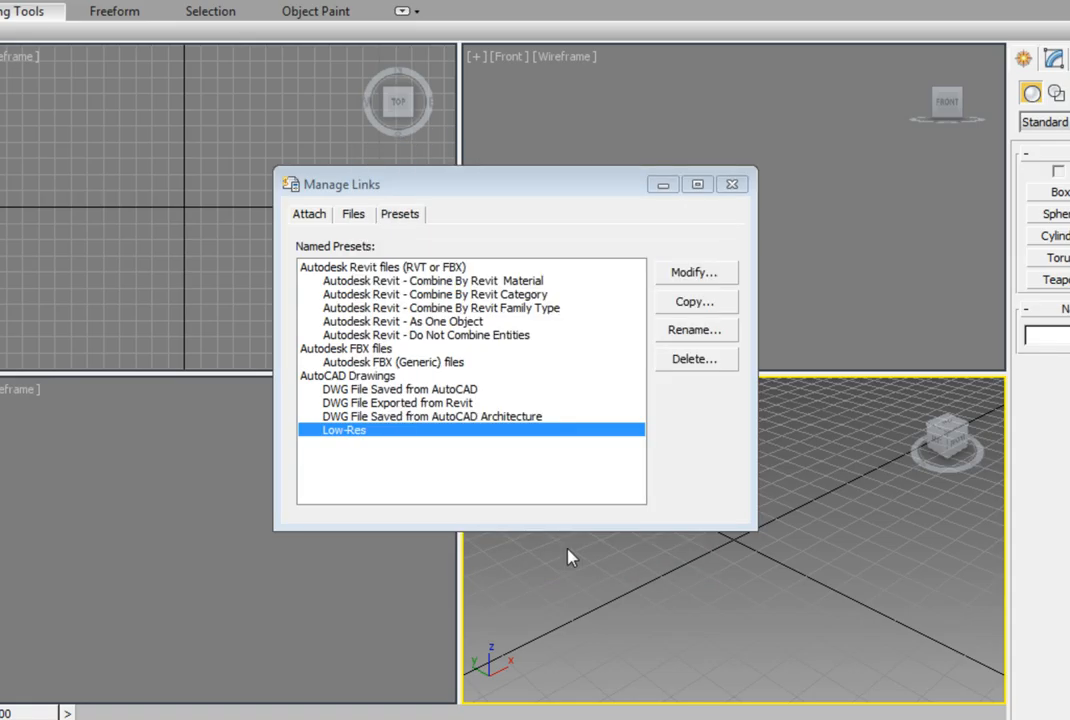
Assign the Low-Res preset to the Facility_Building.dwg link
click(316, 218)
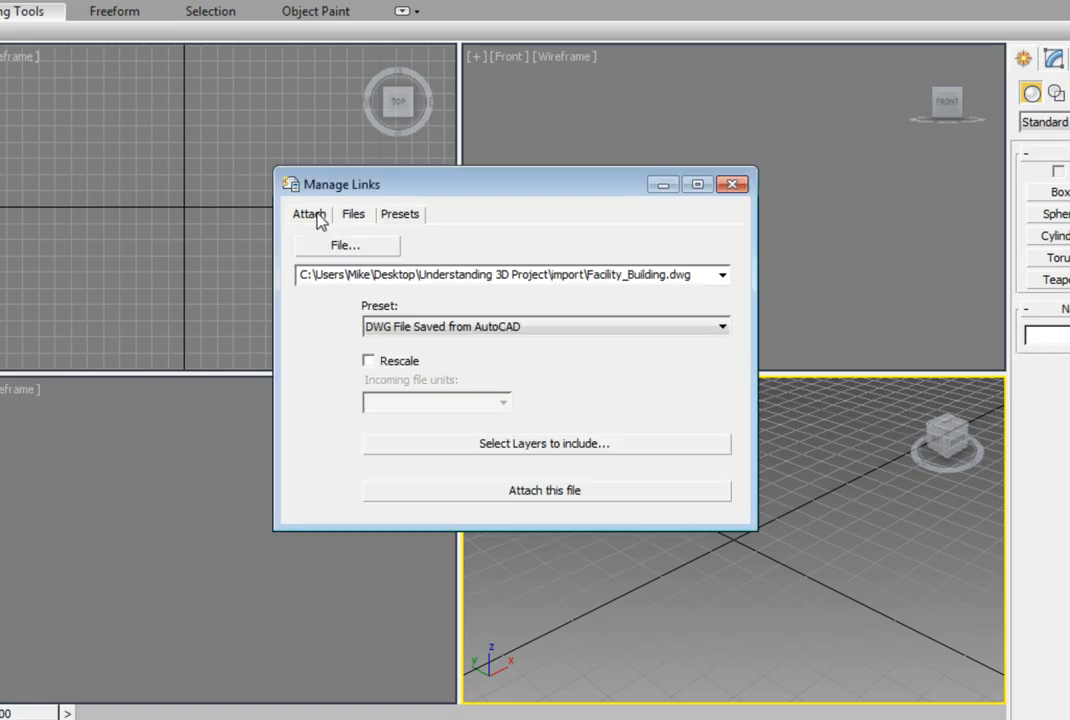
click(410, 330)
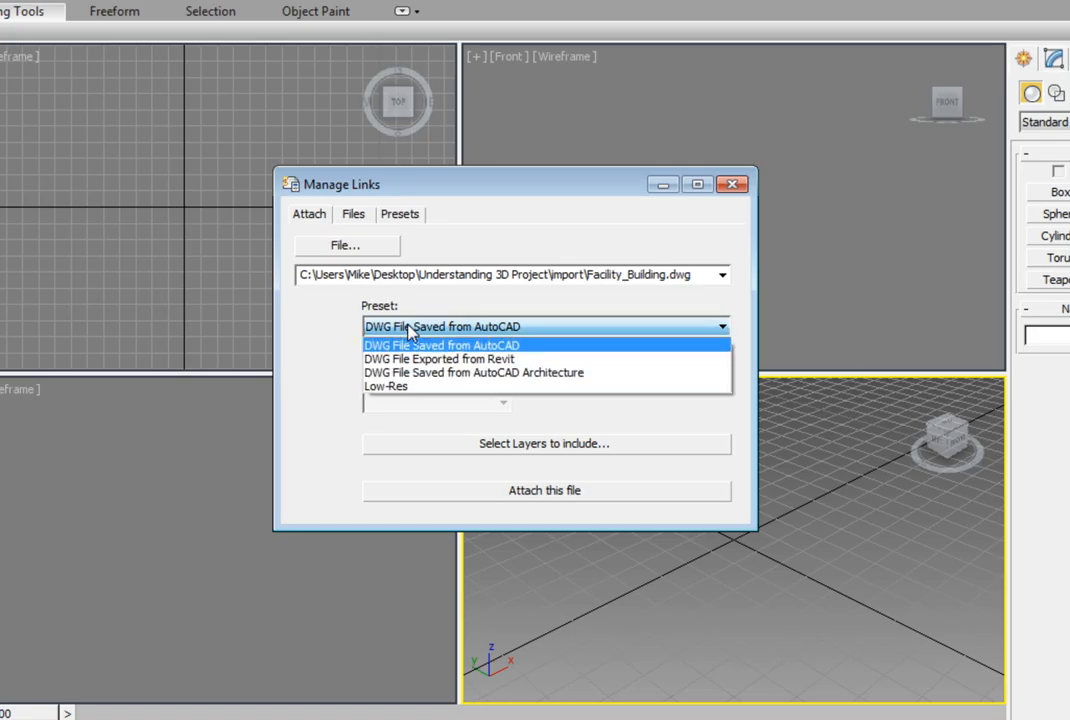
click(411, 387)
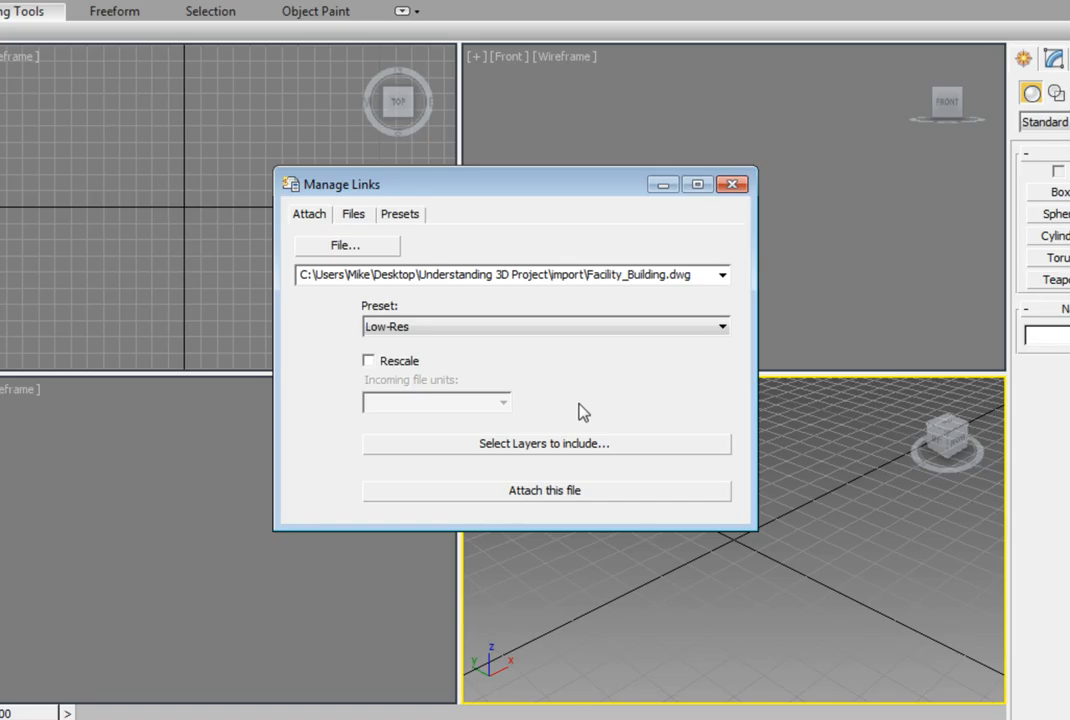
Exclude layers 0 and ASHADE from the link, attach Facility_Building.dwg to the scene, and close the link manager
click(583, 453)
click(498, 235)
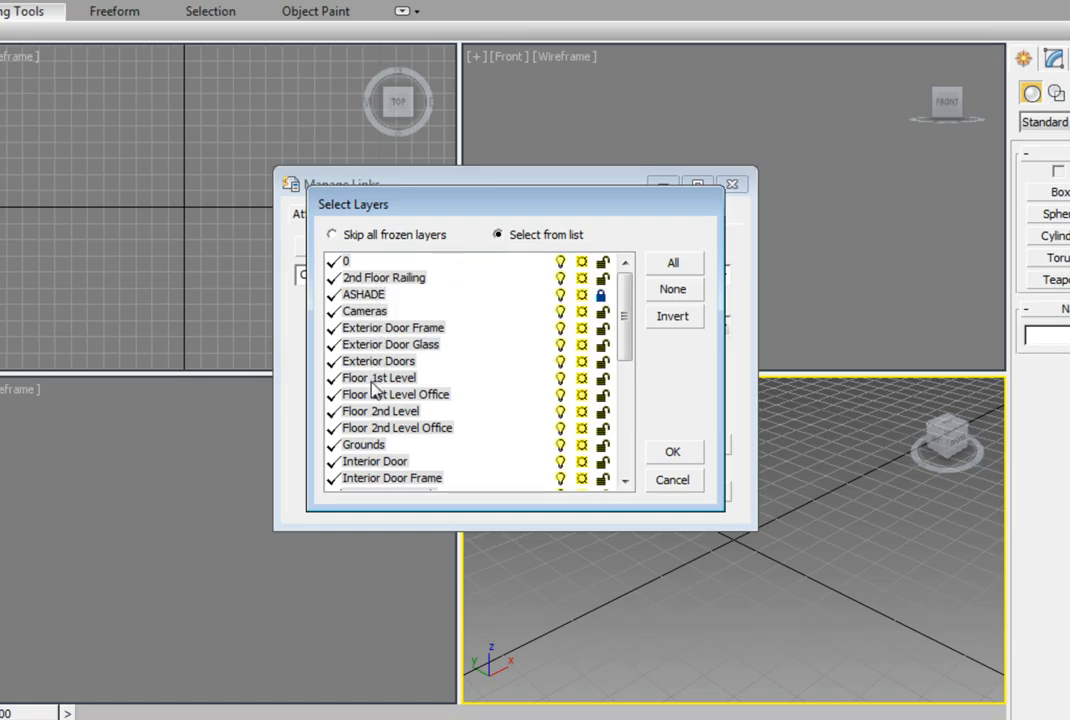
click(335, 263)
click(333, 295)
click(664, 456)
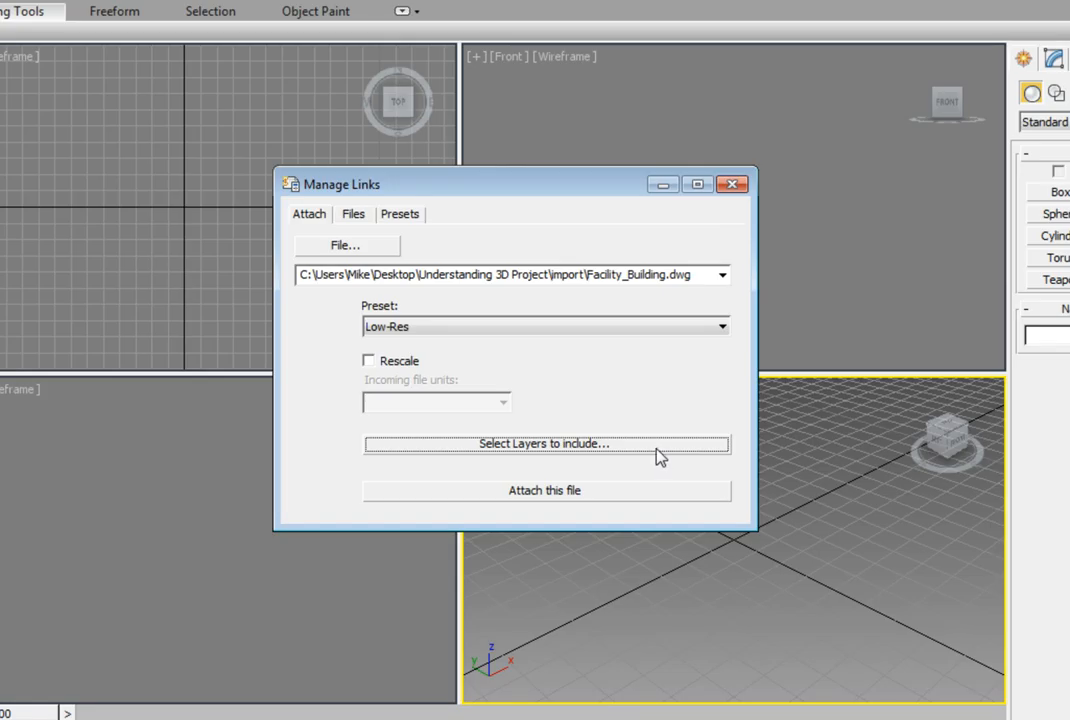
click(570, 492)
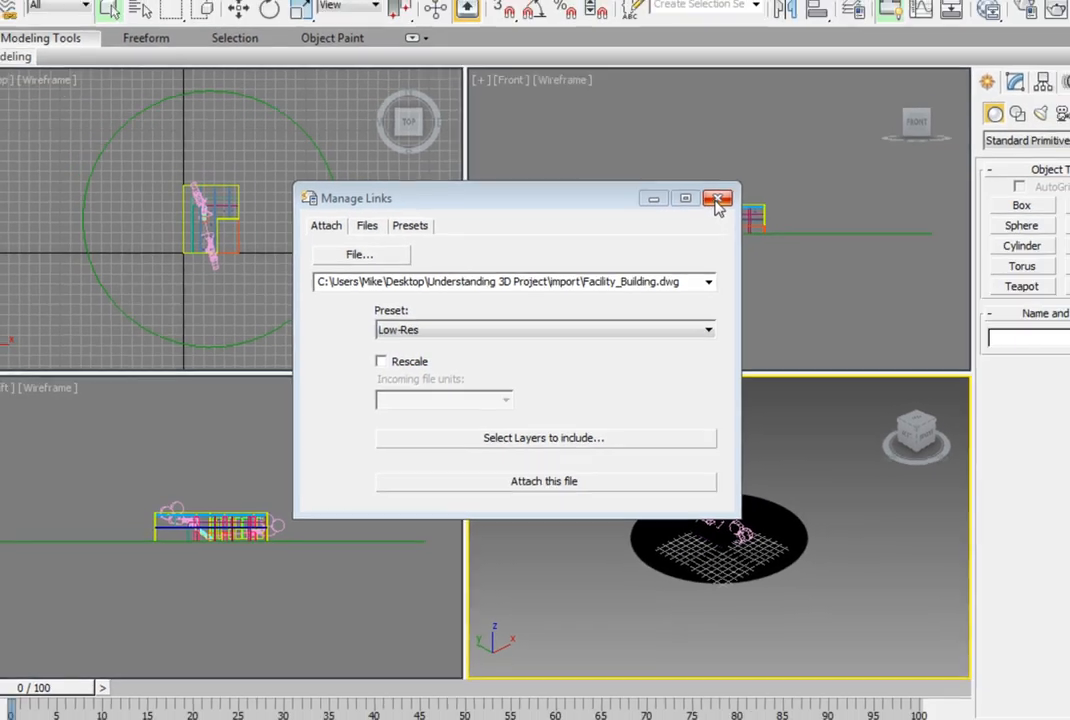
click(732, 184)
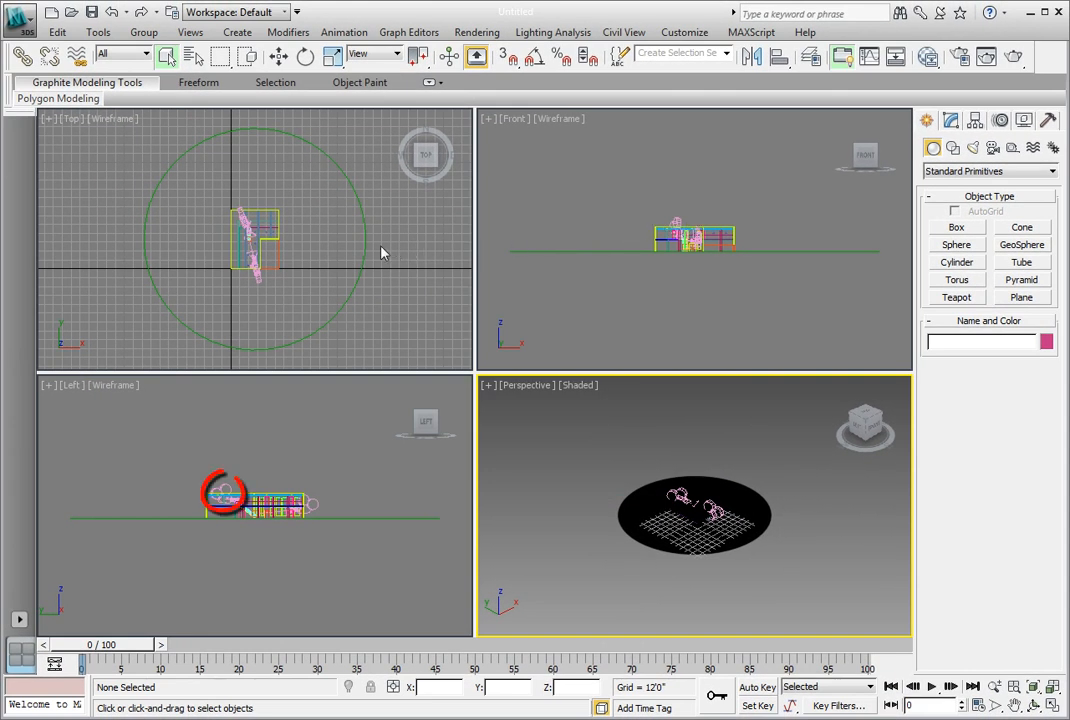